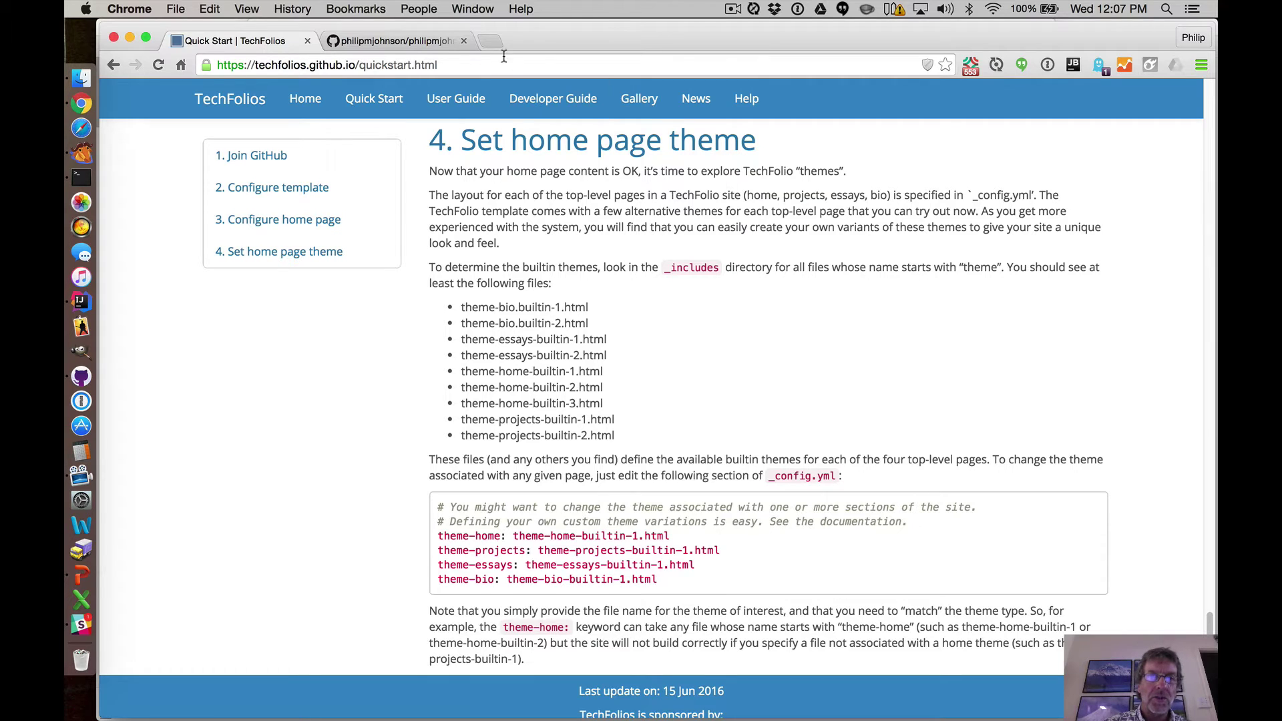
# View the live portfolio home page linked from the GitHub repository, and return to the repository.
pyautogui.click(408, 40)
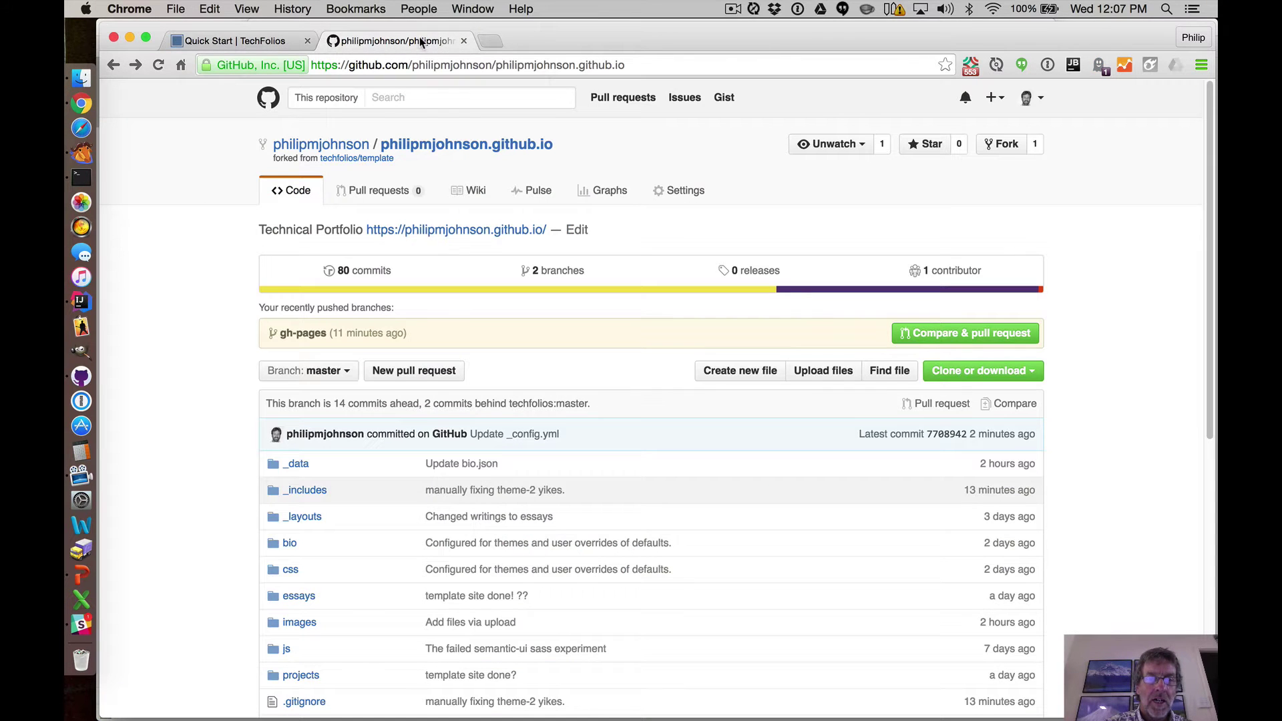
pyautogui.click(458, 233)
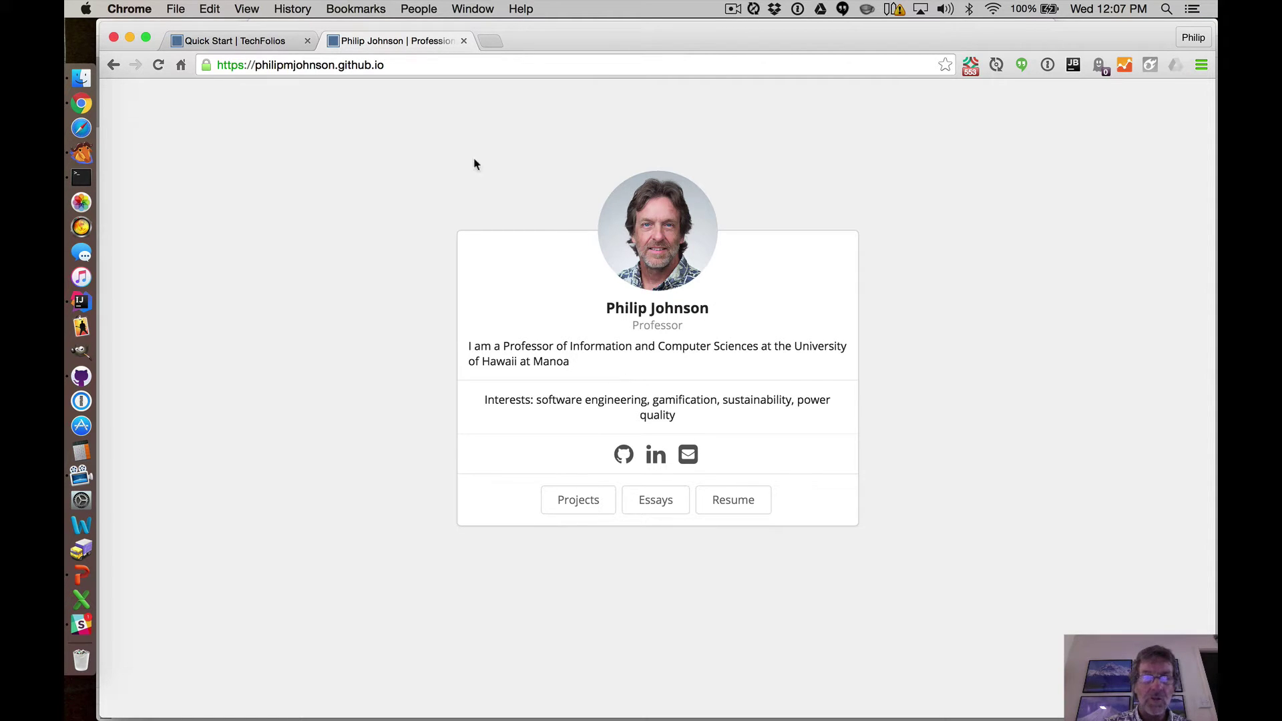
pyautogui.click(114, 65)
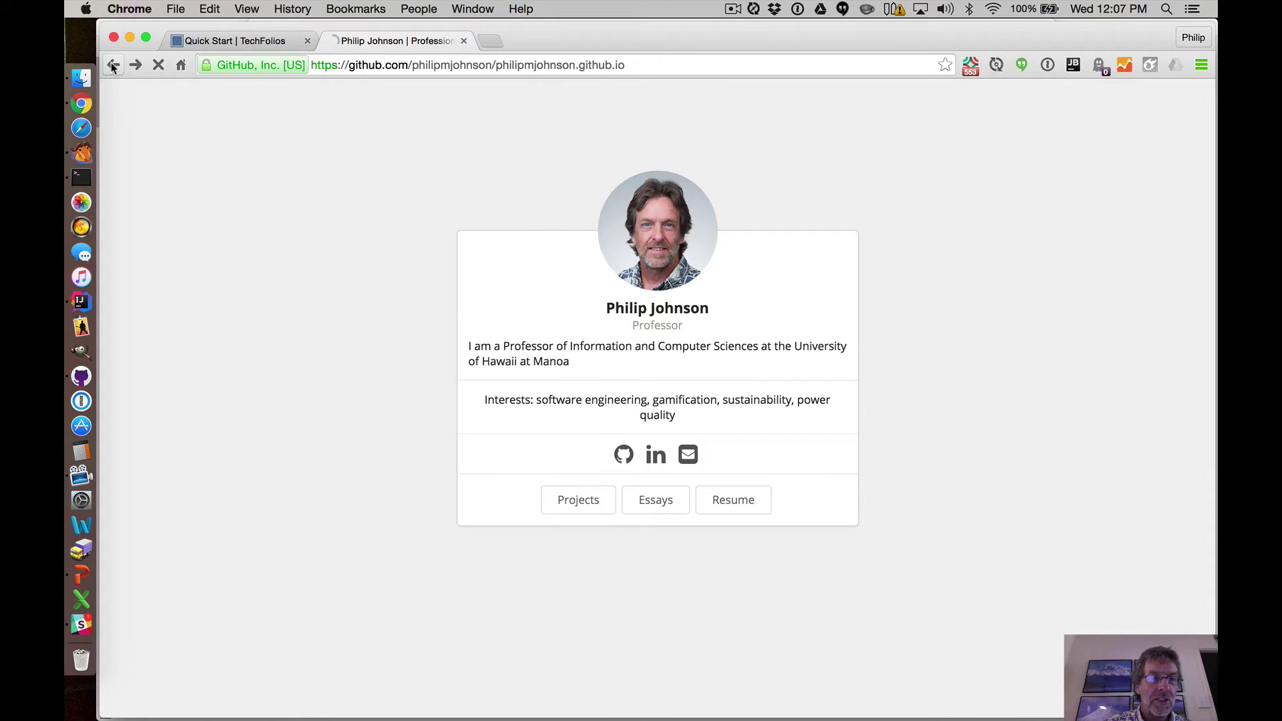
# Review the "Set home page theme" section of the Quick Start guide, examining the _includes directory reference and the three theme-home file names.
pyautogui.click(215, 42)
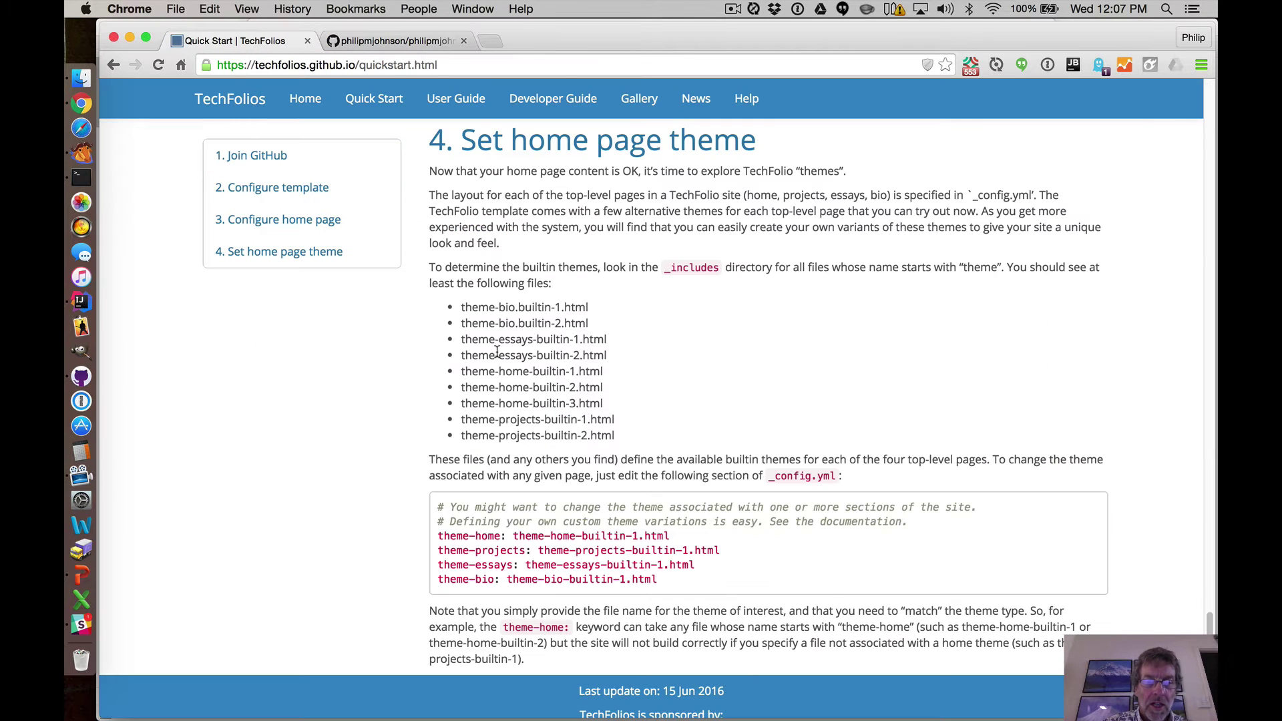
pyautogui.doubleClick(694, 267)
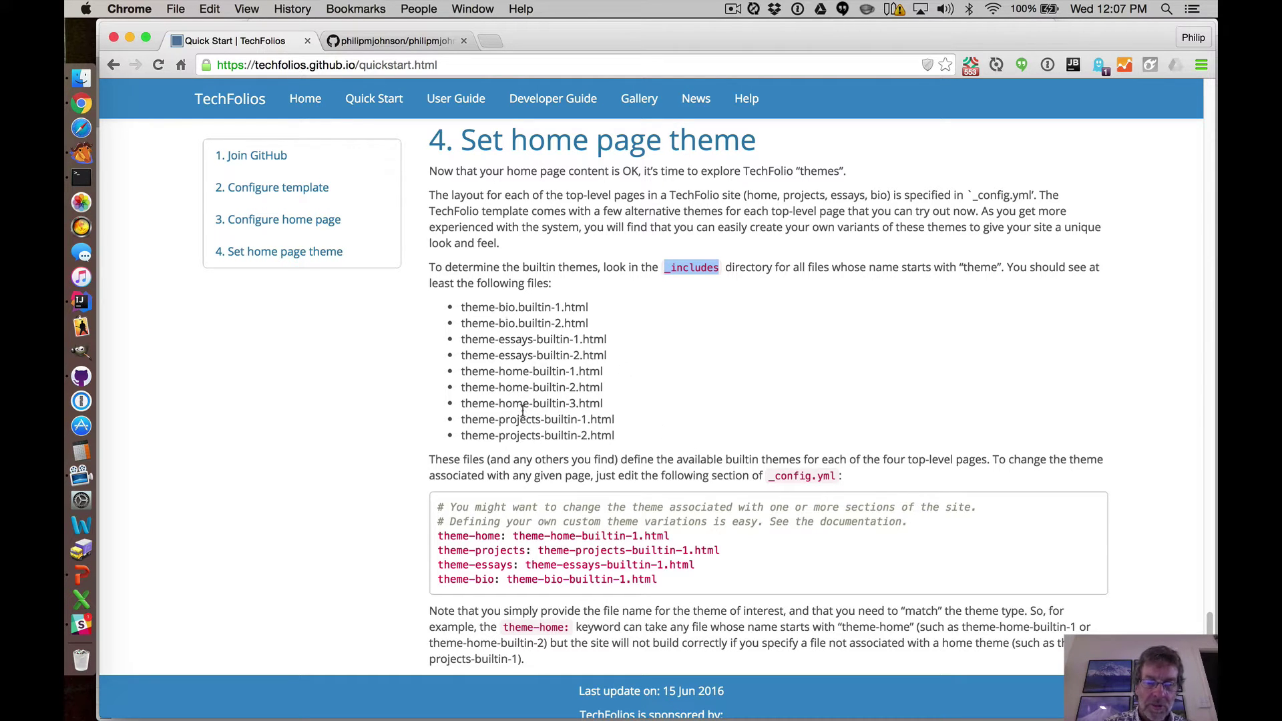
pyautogui.doubleClick(510, 371)
pyautogui.doubleClick(508, 387)
pyautogui.doubleClick(512, 404)
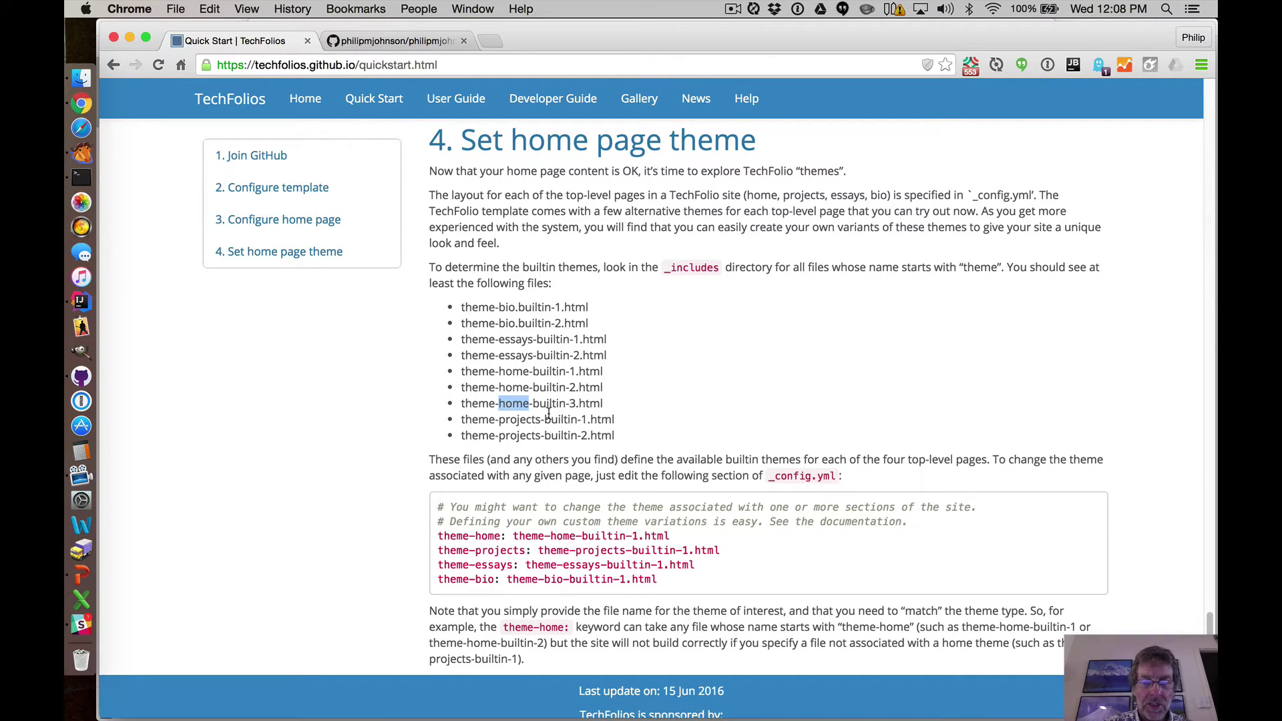
pyautogui.click(572, 374)
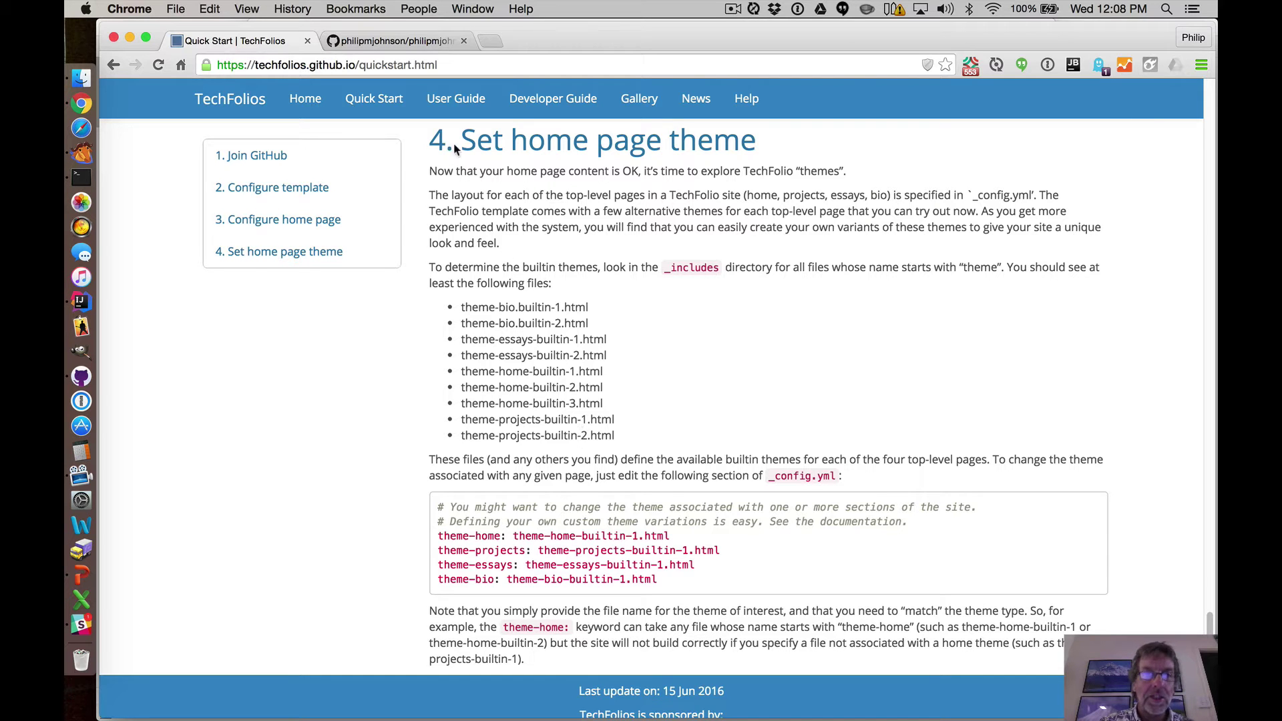
# Look through the repository's _includes directory for the built-in theme files, and go back to the repository root.
pyautogui.click(419, 41)
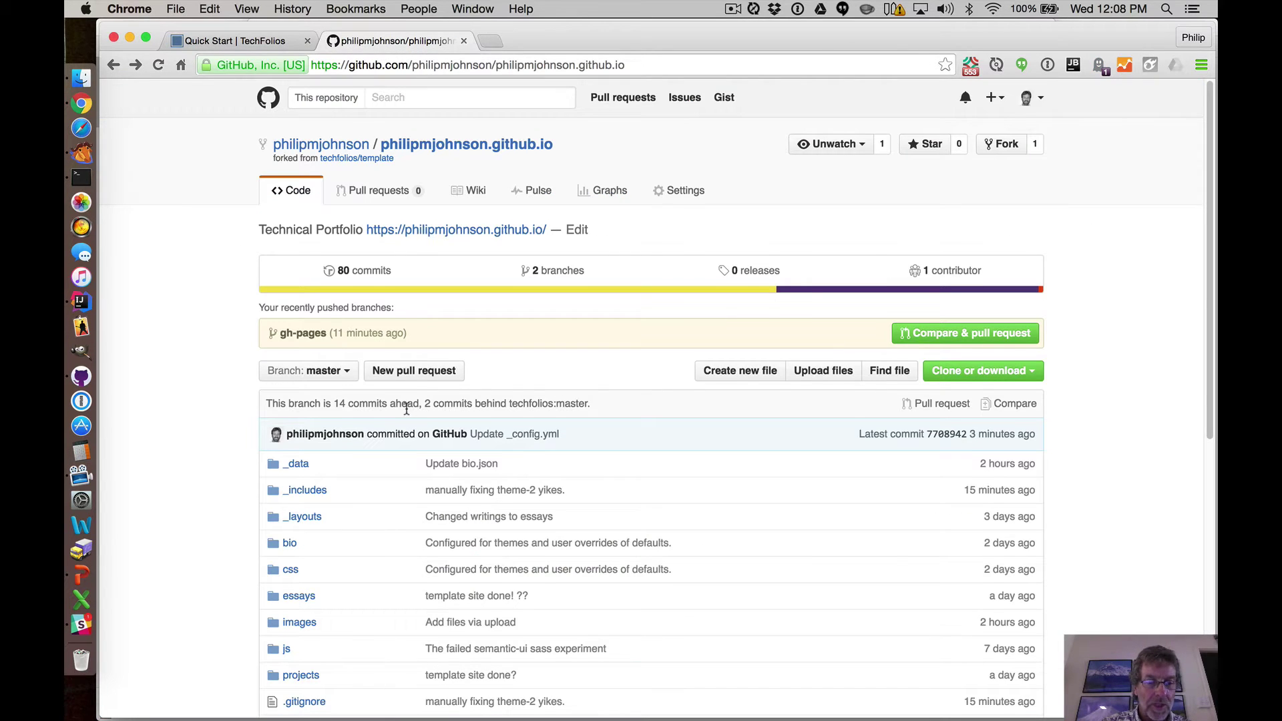
pyautogui.scroll(-2, 414, 374)
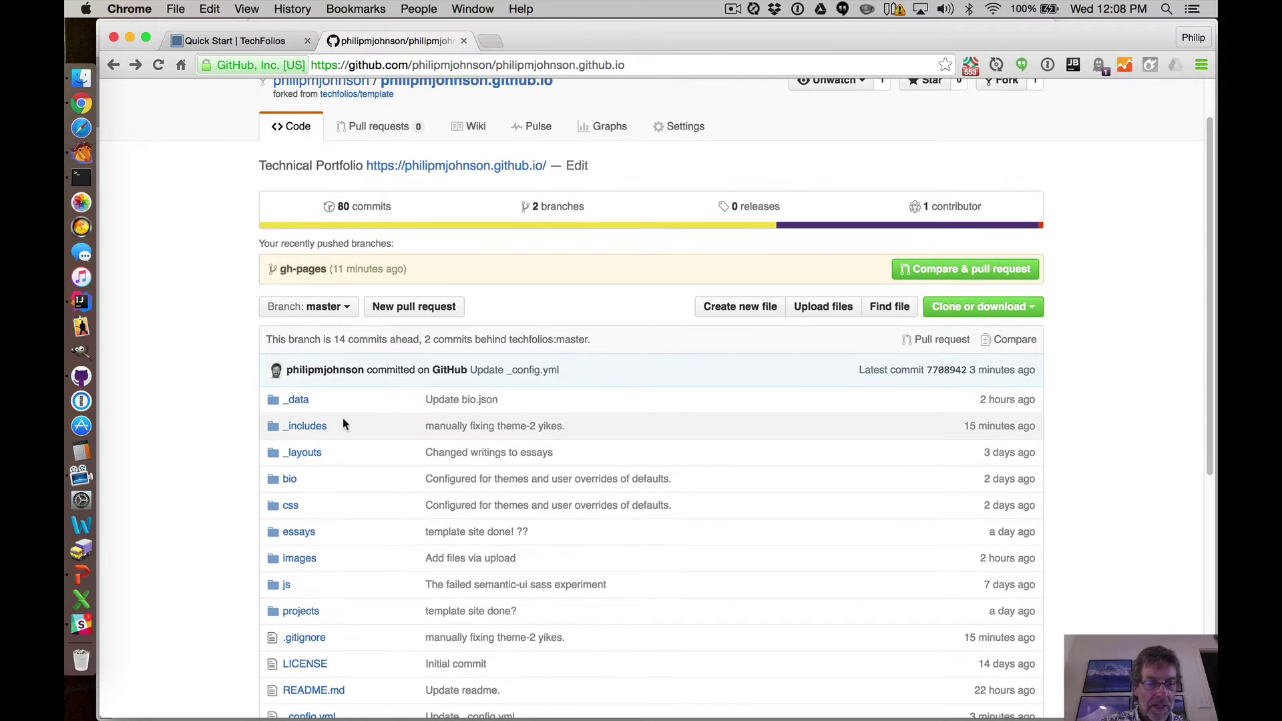
pyautogui.click(305, 426)
pyautogui.scroll(-10, 386, 427)
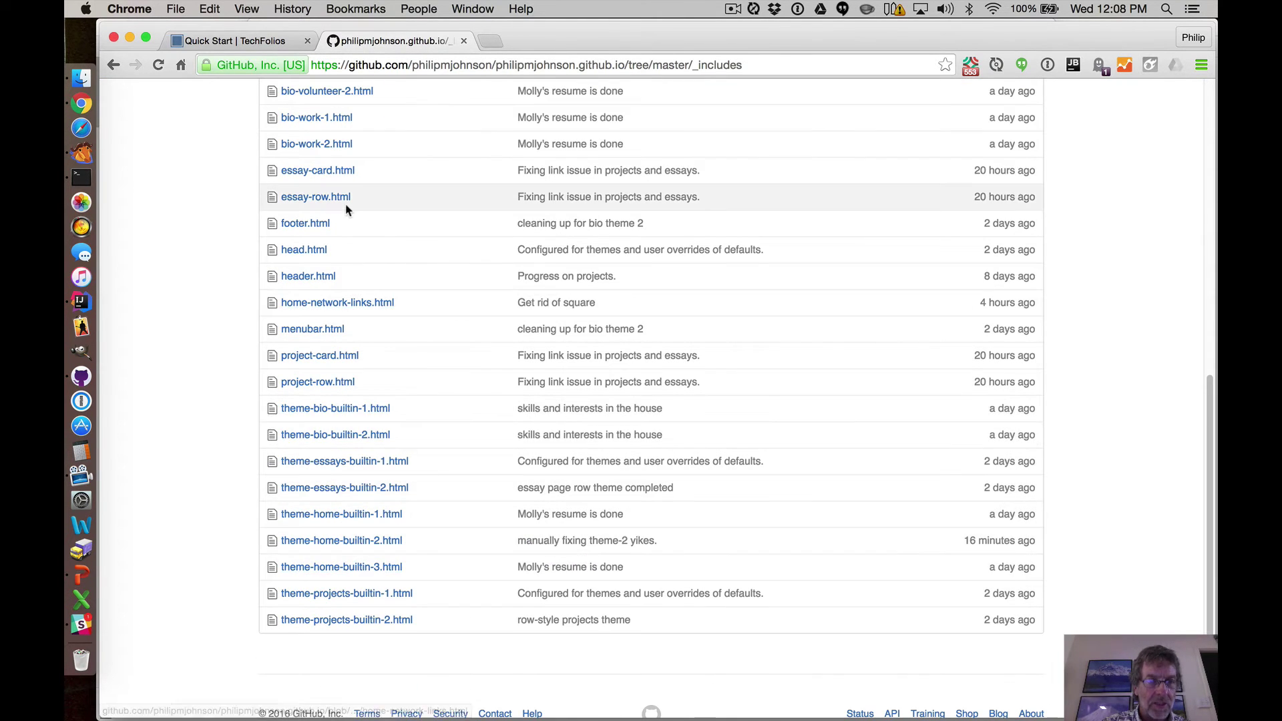
pyautogui.click(114, 64)
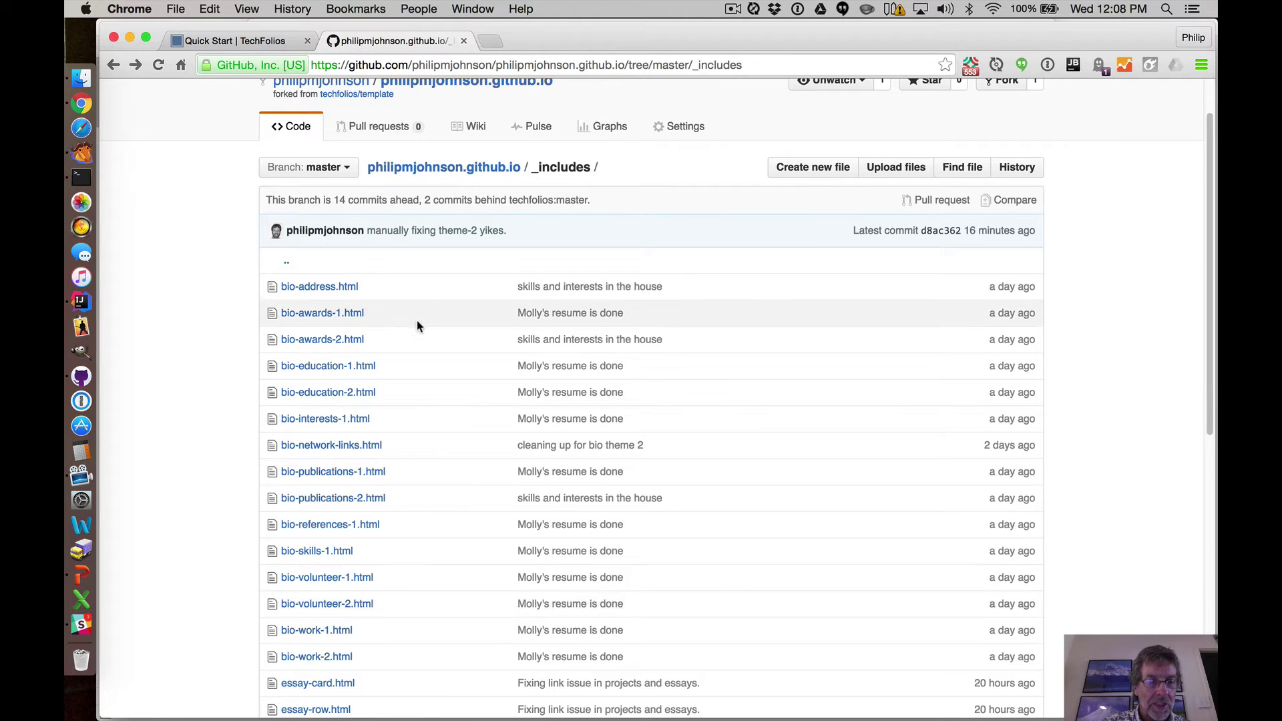
pyautogui.click(113, 65)
# Edit _config.yml to set theme-home to theme-home-builtin-2.html and commit the change.
pyautogui.scroll(-10, 344, 330)
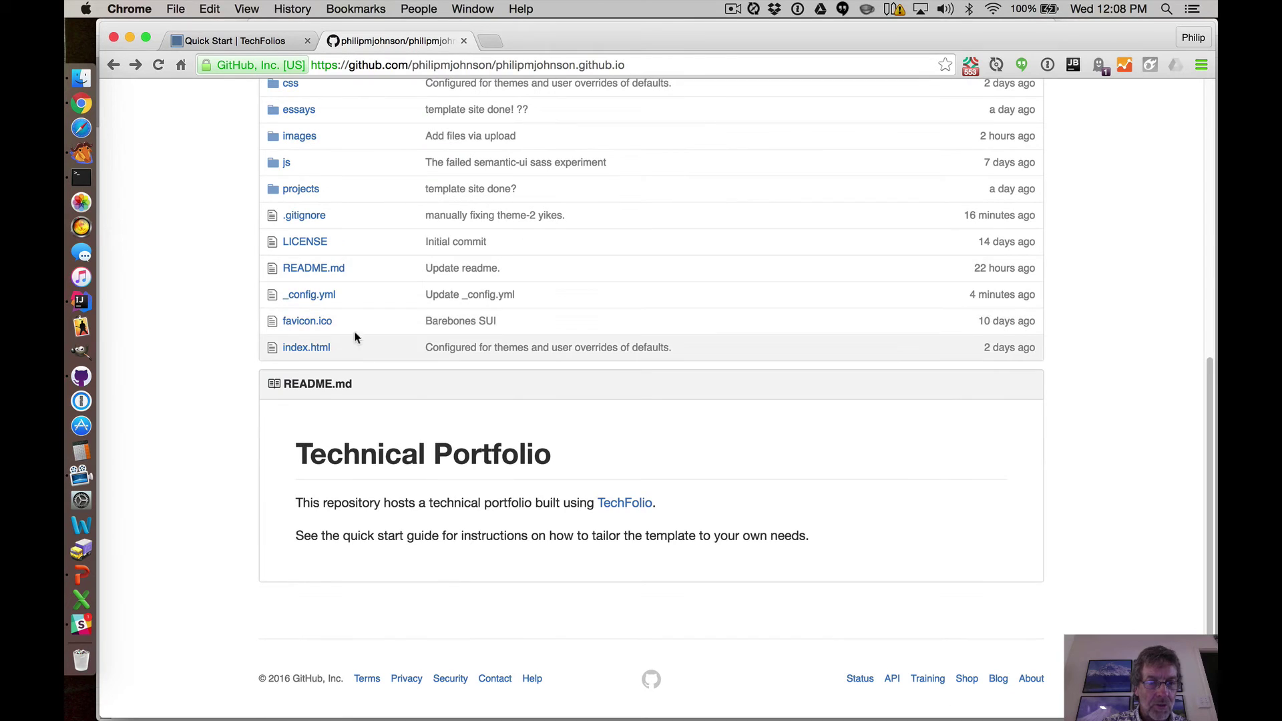
pyautogui.click(317, 295)
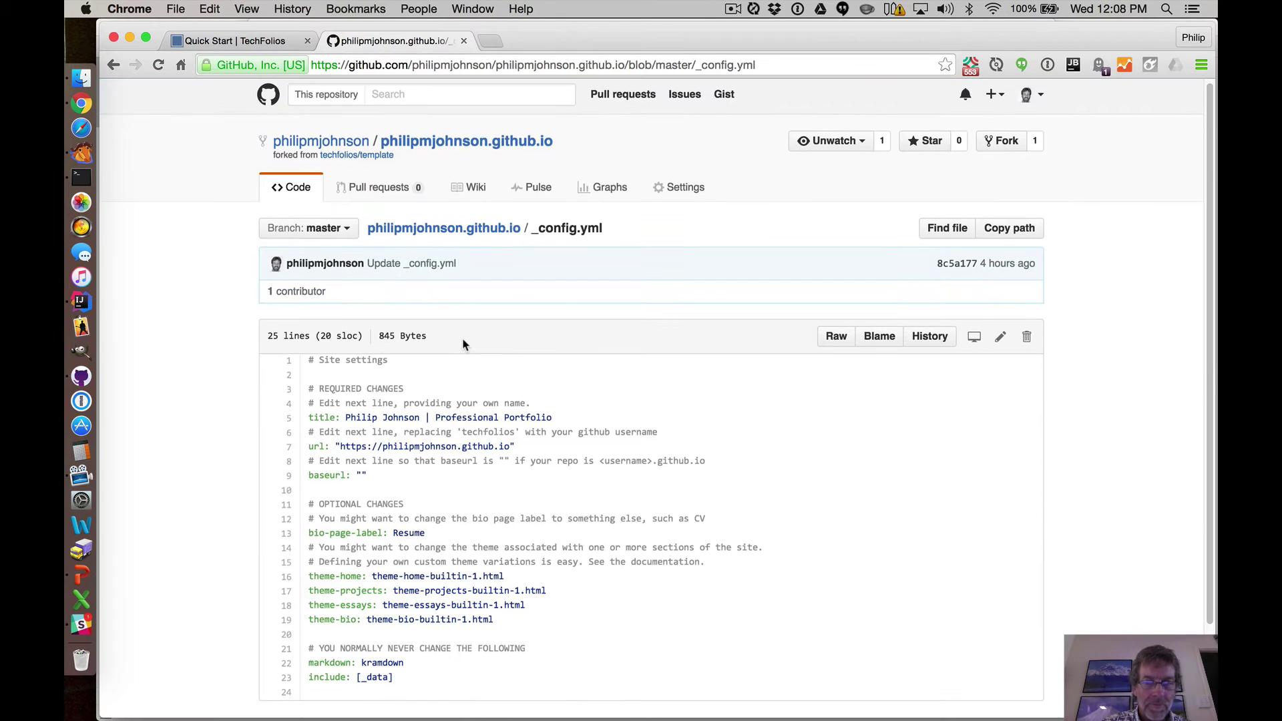
pyautogui.click(1000, 336)
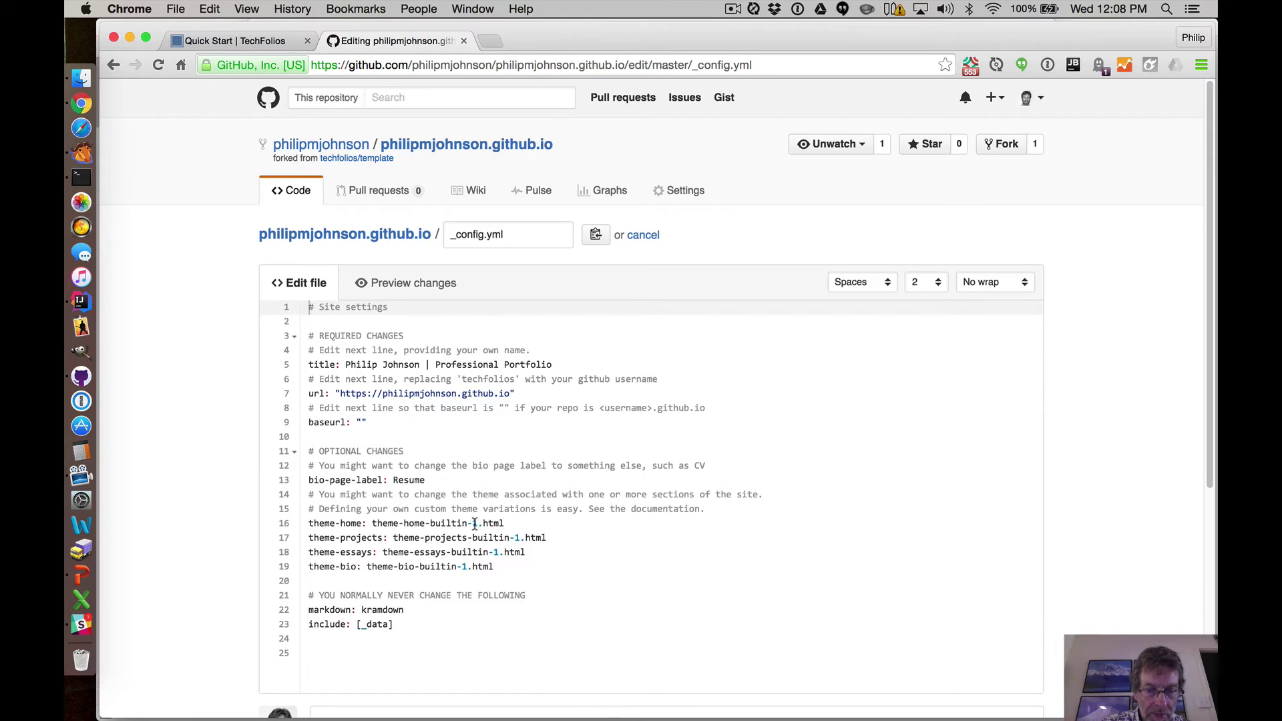
pyautogui.doubleClick(350, 524)
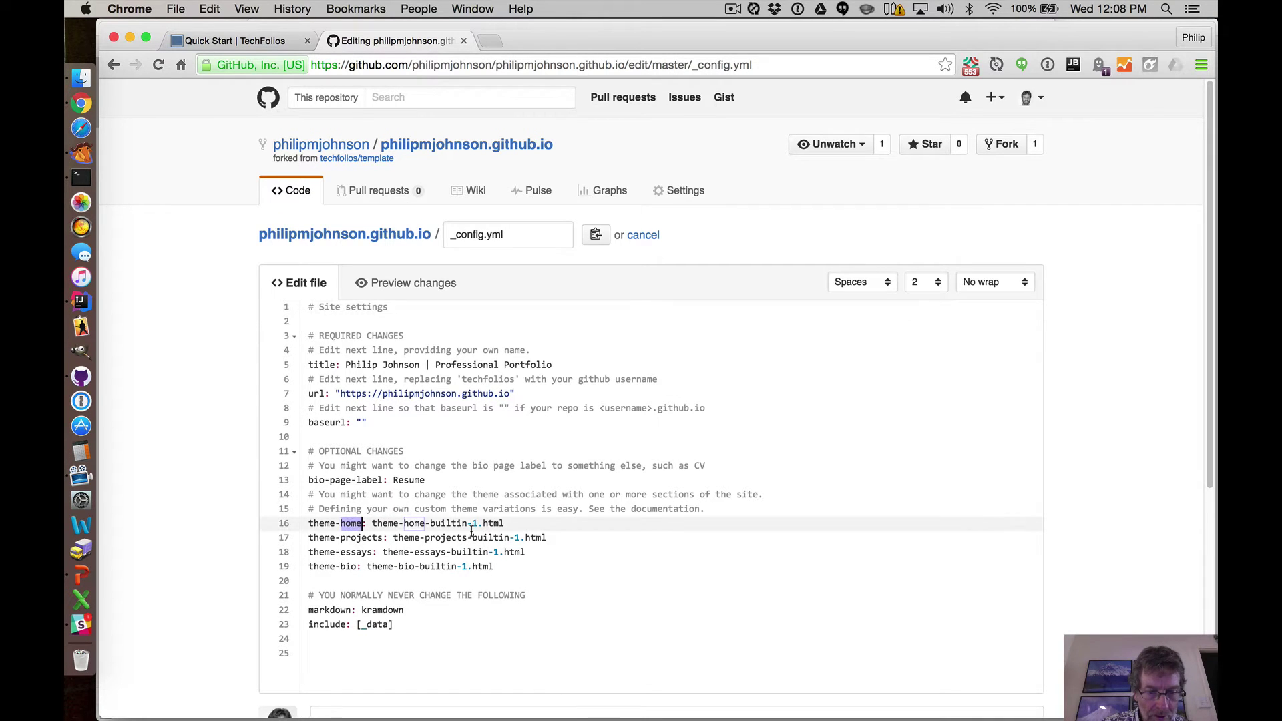
pyautogui.doubleClick(475, 524)
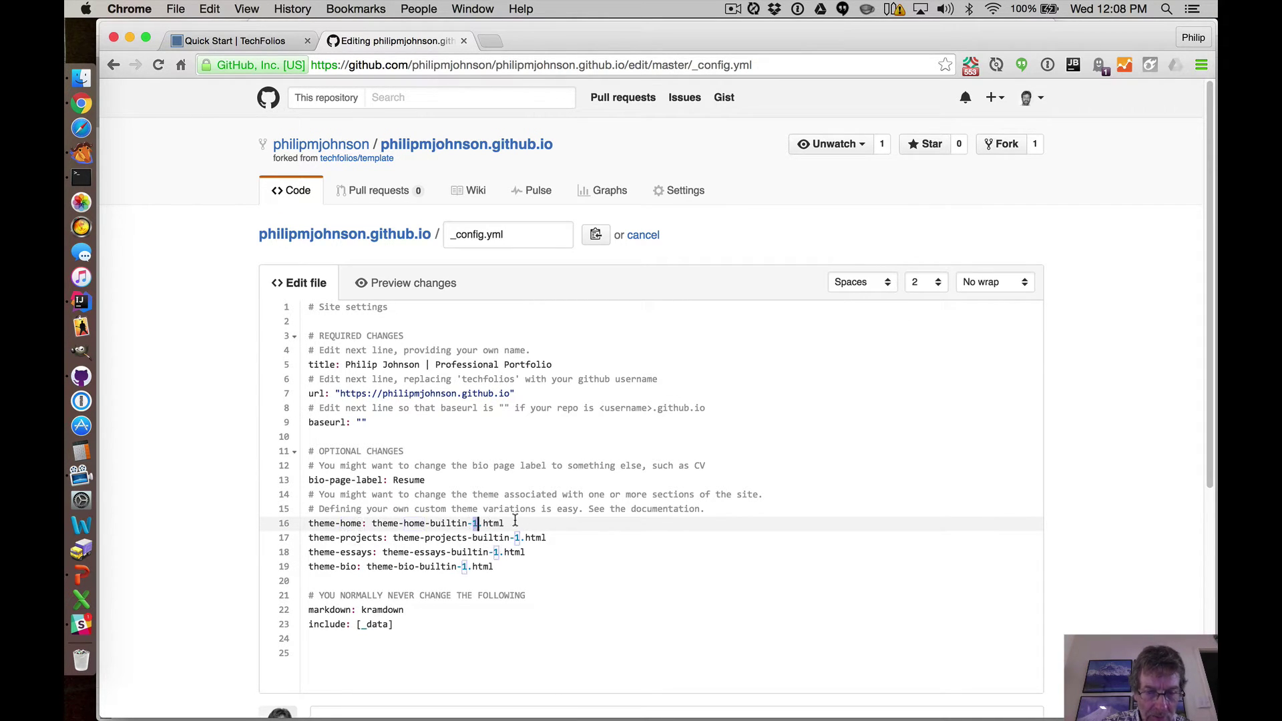
pyautogui.write('2')
pyautogui.scroll(-5, 572, 493)
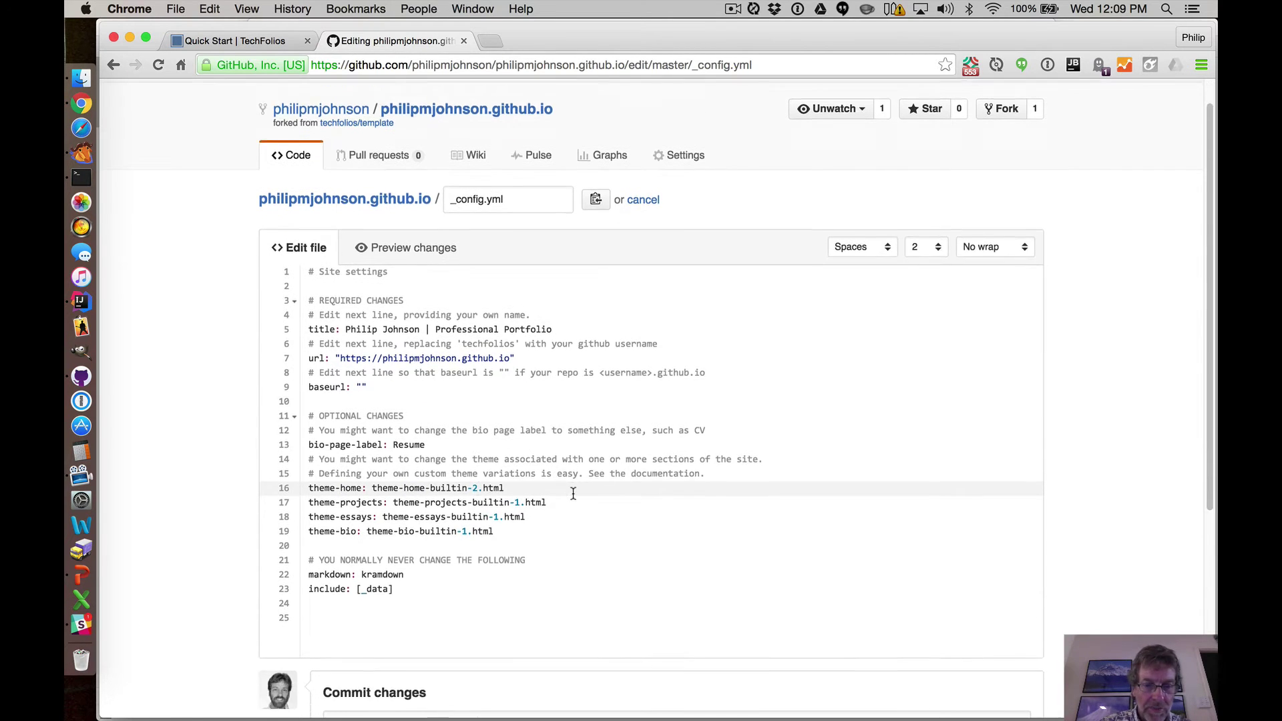
pyautogui.click(383, 673)
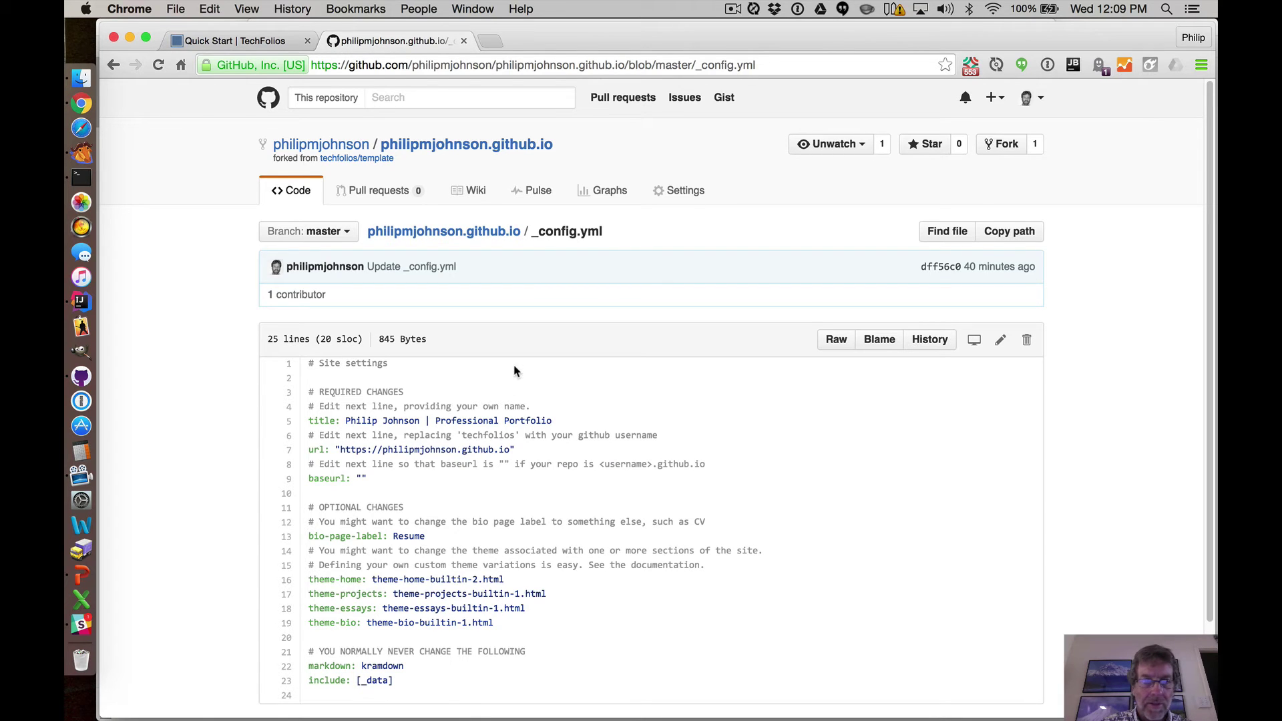
# Open the live portfolio site from the repository page and reload it to check the home page layout with theme 2.
pyautogui.click(482, 232)
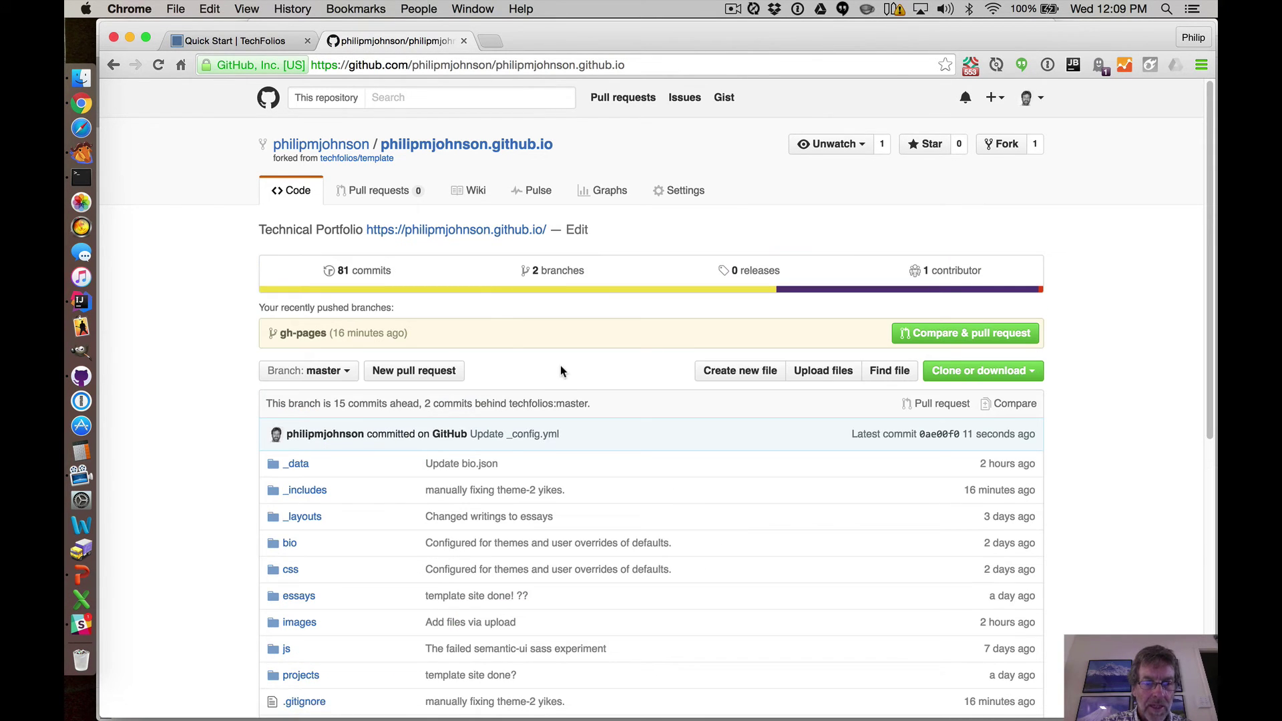
pyautogui.click(471, 234)
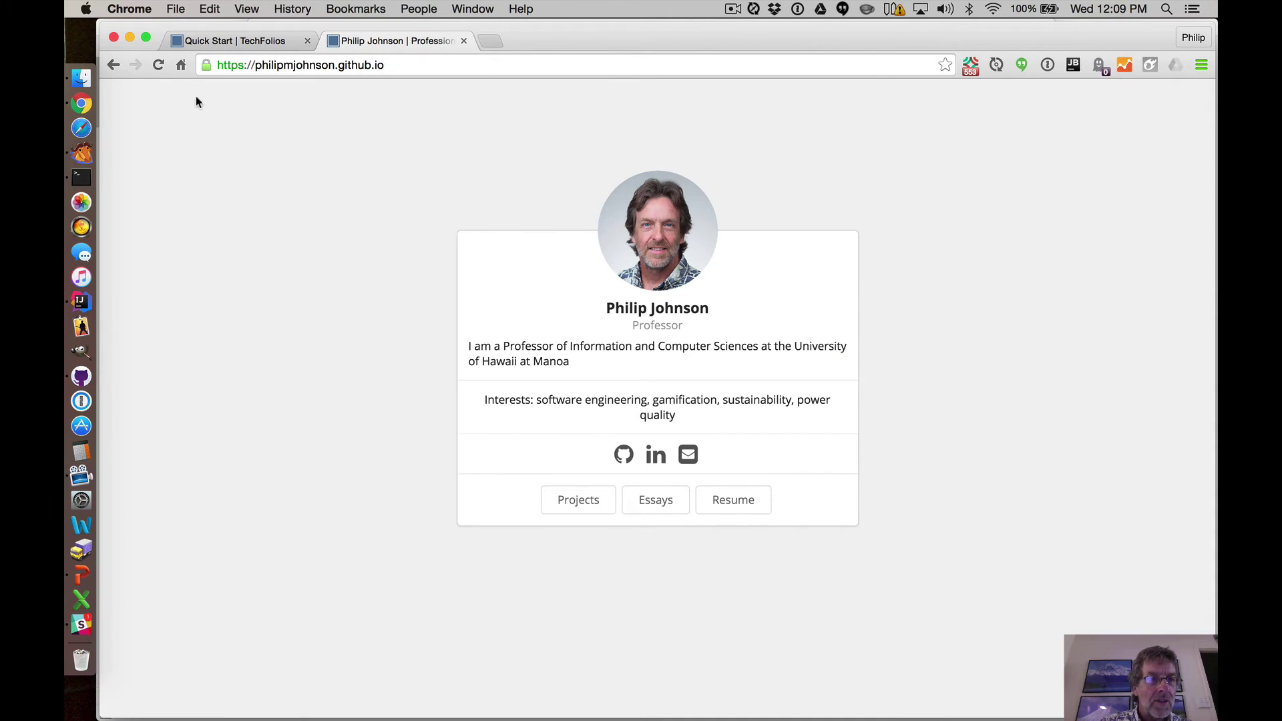
pyautogui.click(158, 65)
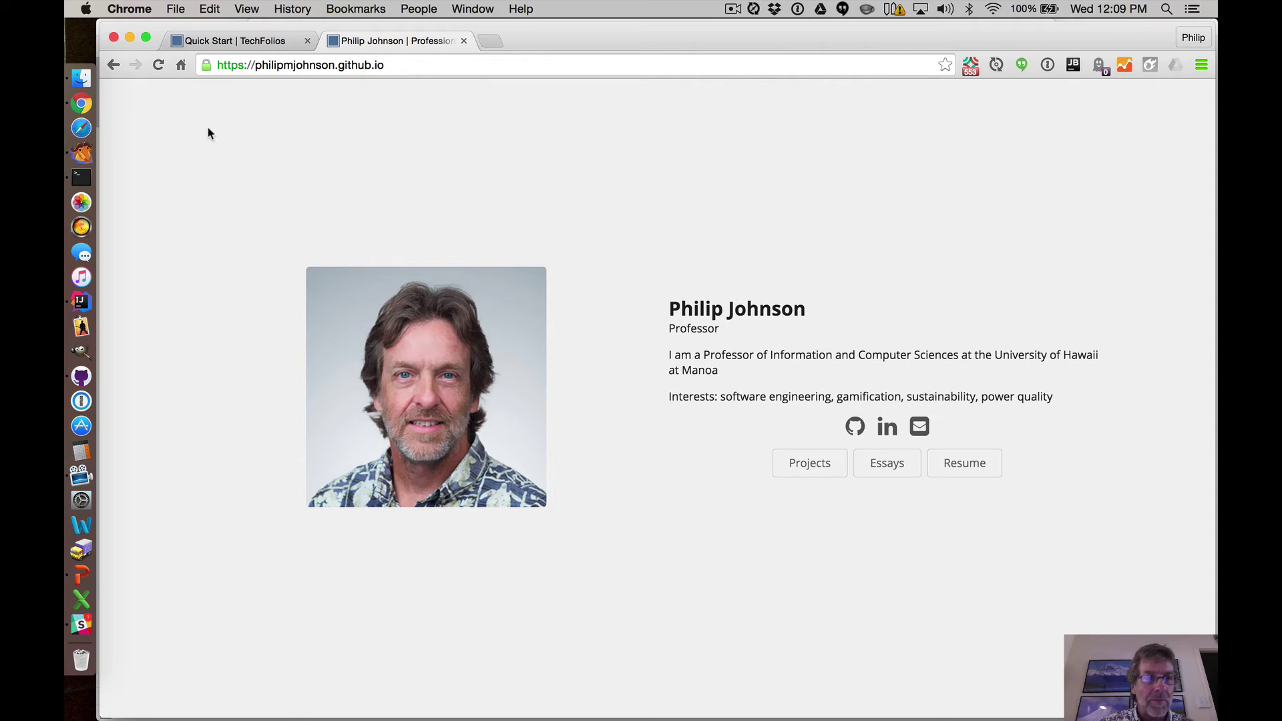
pyautogui.moveTo(99, 117); pyautogui.dragTo(107, 182)
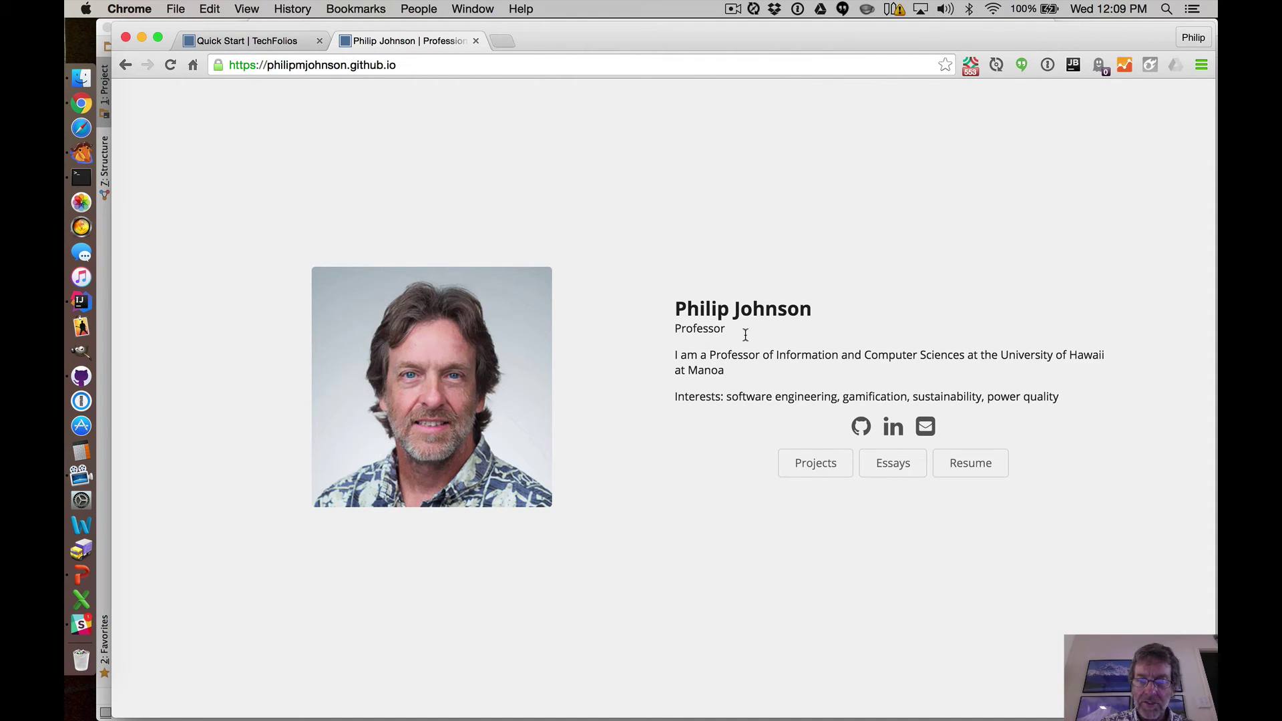
# Return to the repository, set theme-home to theme-home-builtin-3.html in _config.yml, and commit the change.
pyautogui.click(124, 66)
pyautogui.scroll(-10, 302, 360)
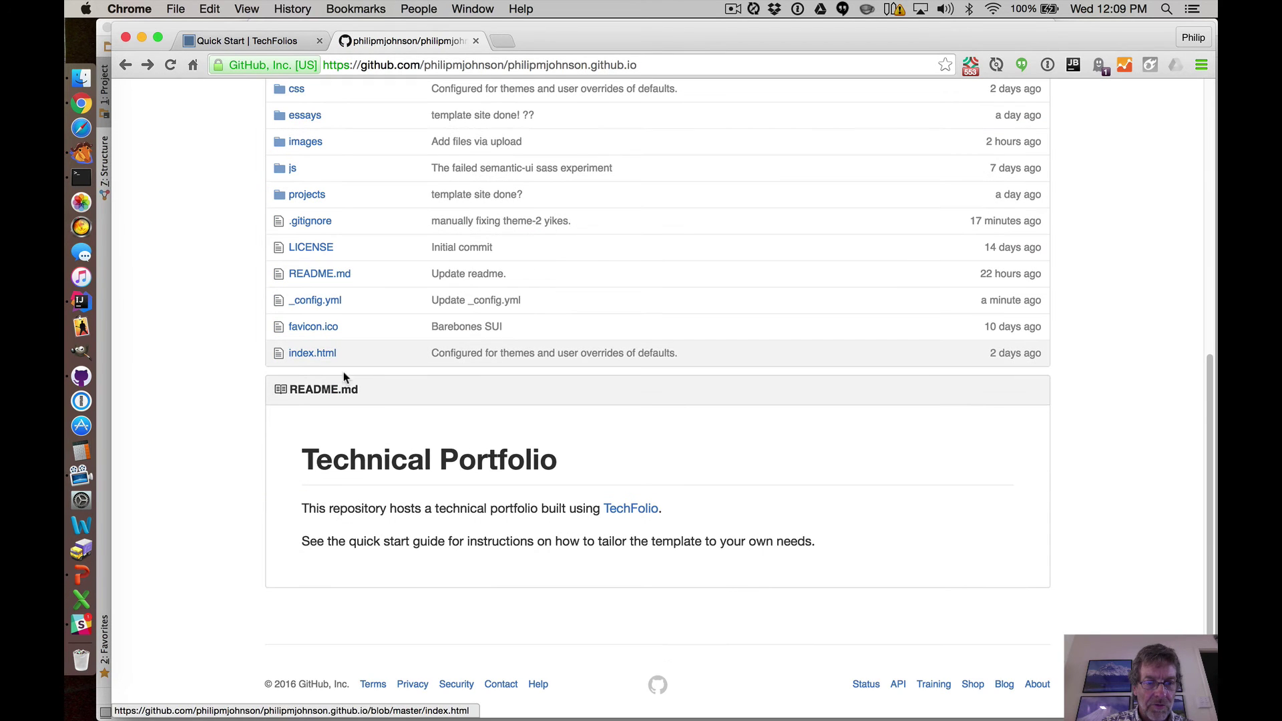
pyautogui.click(323, 301)
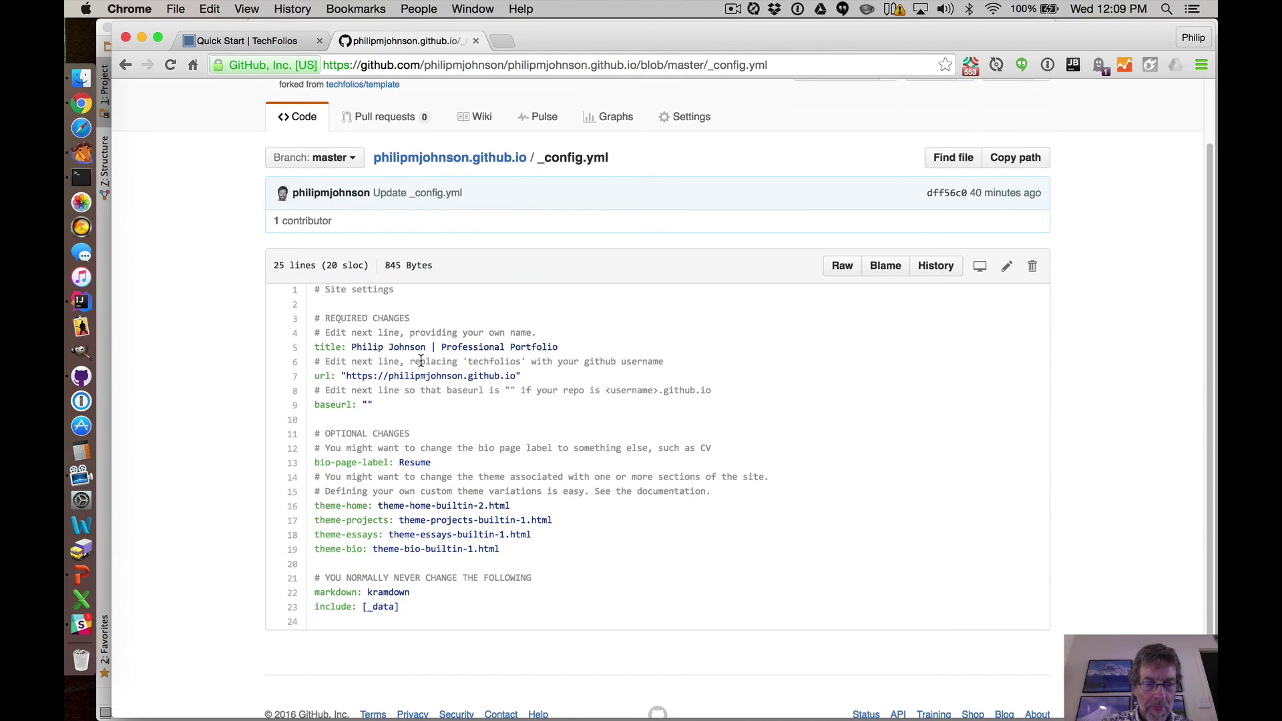
pyautogui.click(1007, 266)
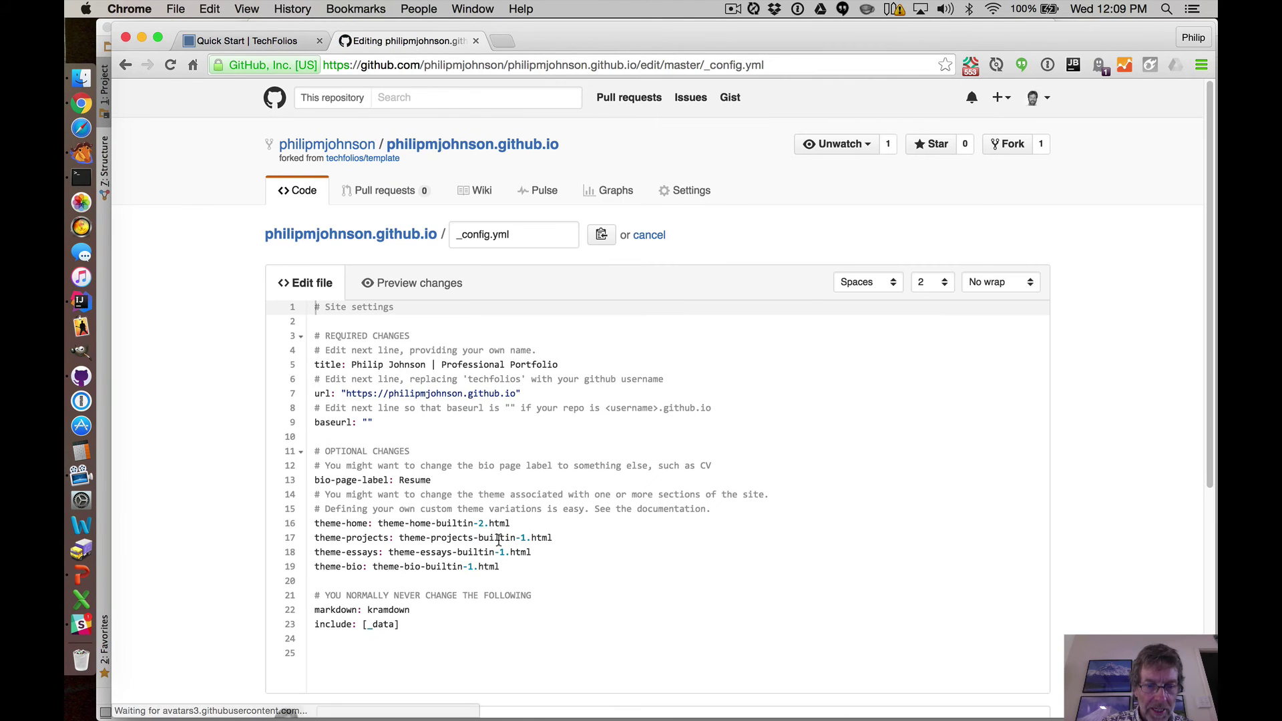
pyautogui.doubleClick(481, 525)
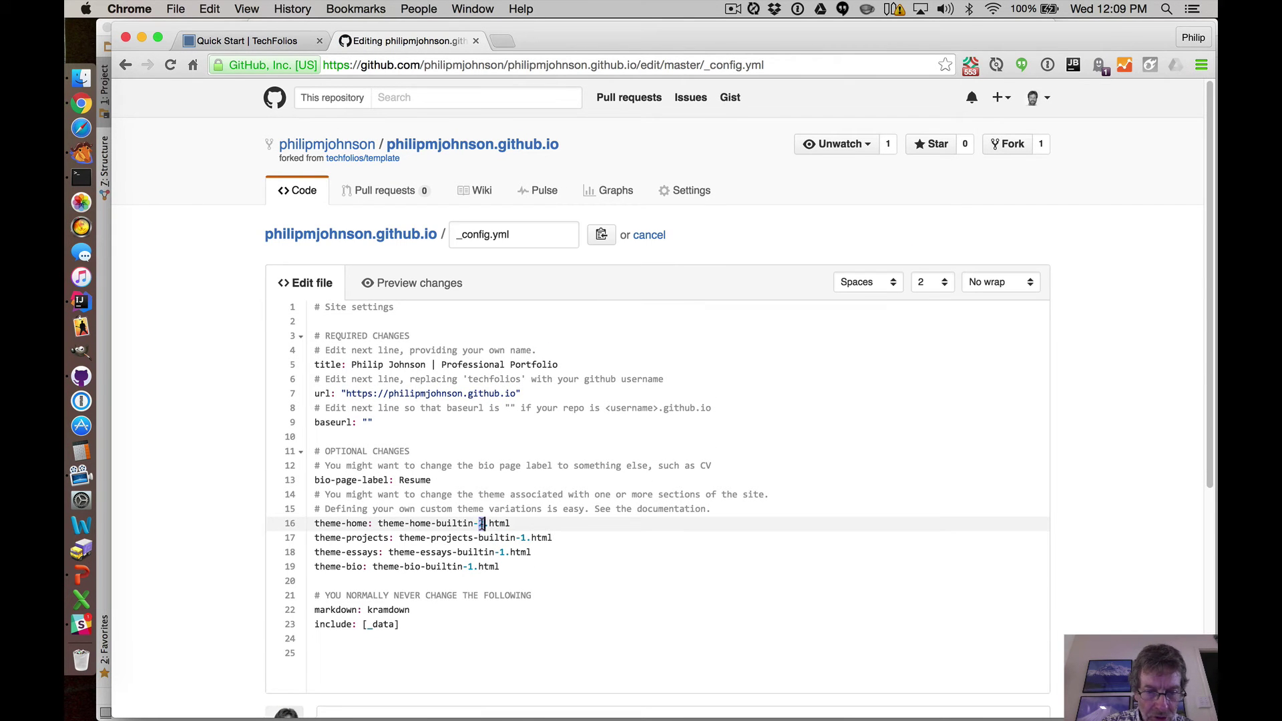
pyautogui.write('3')
pyautogui.press('End')
pyautogui.scroll(-5, 538, 524)
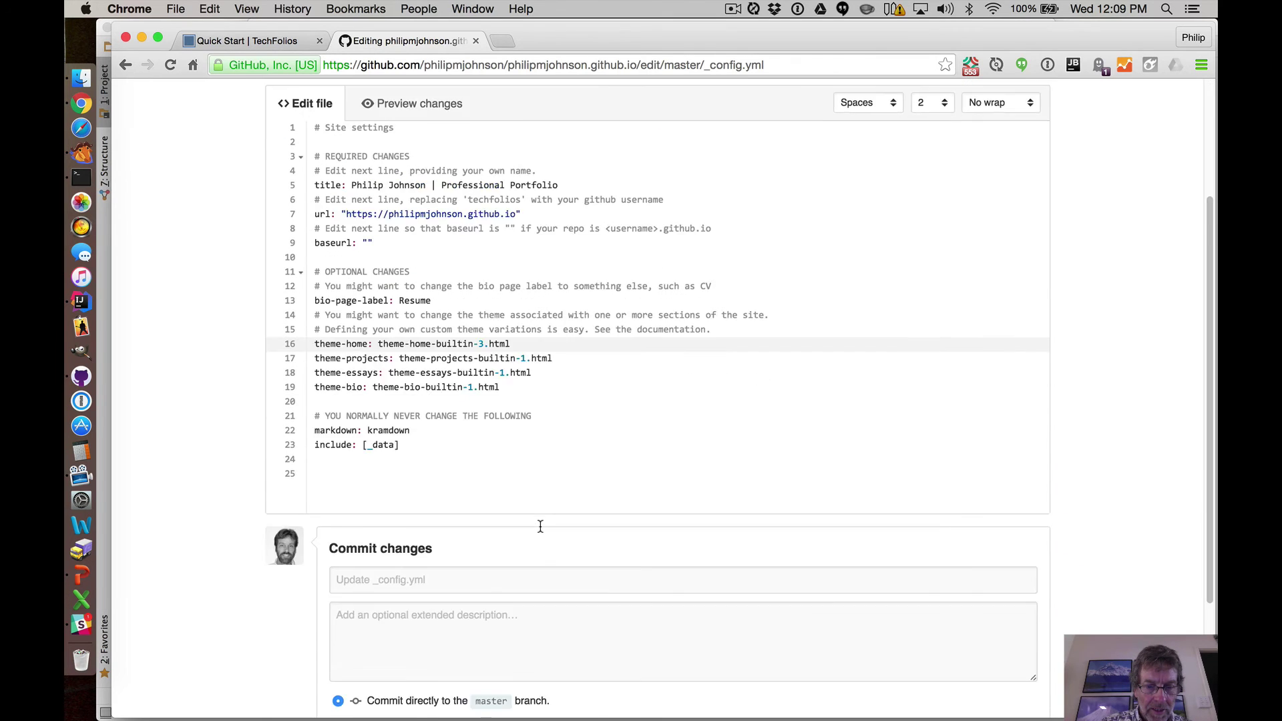
pyautogui.click(369, 706)
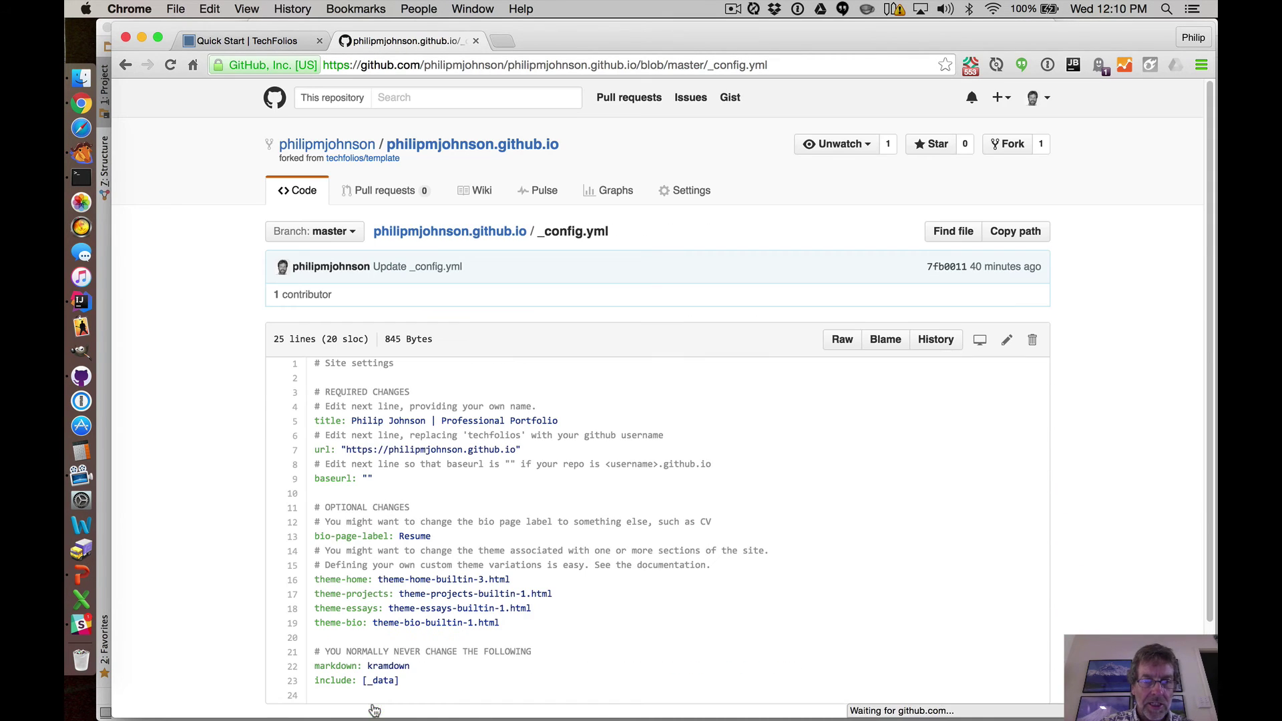
# Open the live site from the repository root and reload it until the home page shows theme 3.
pyautogui.click(478, 233)
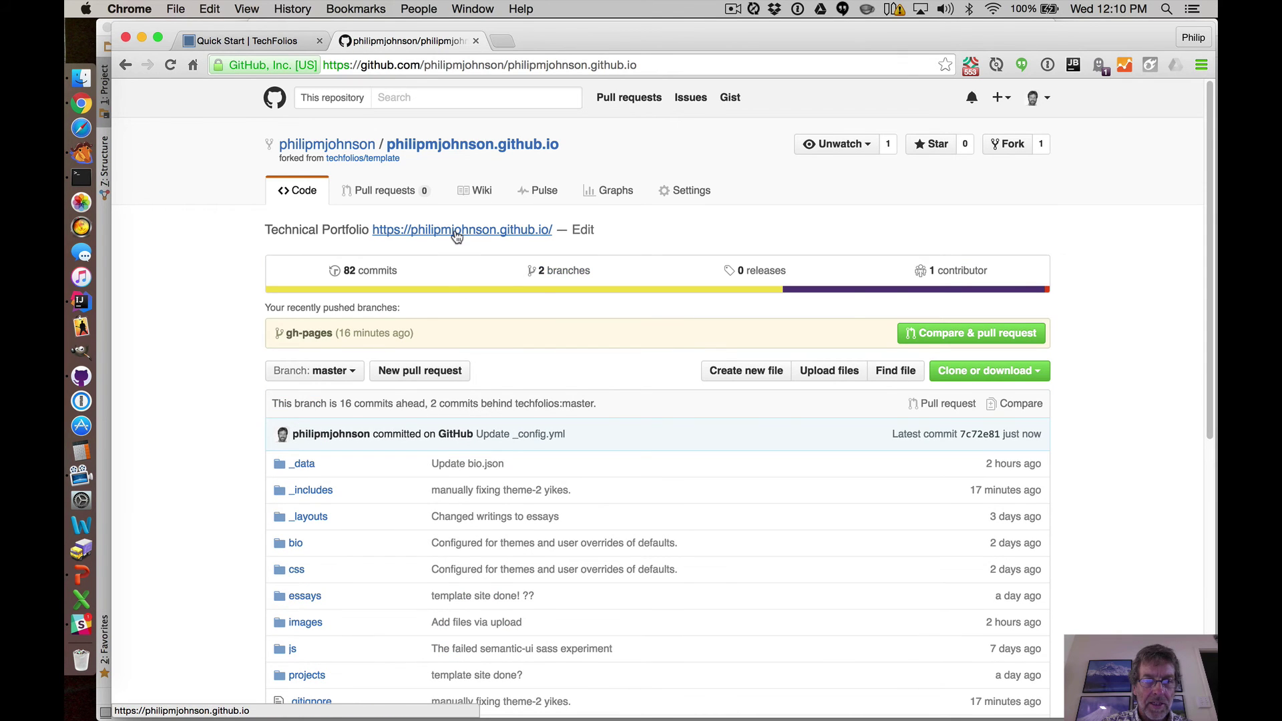
pyautogui.click(457, 231)
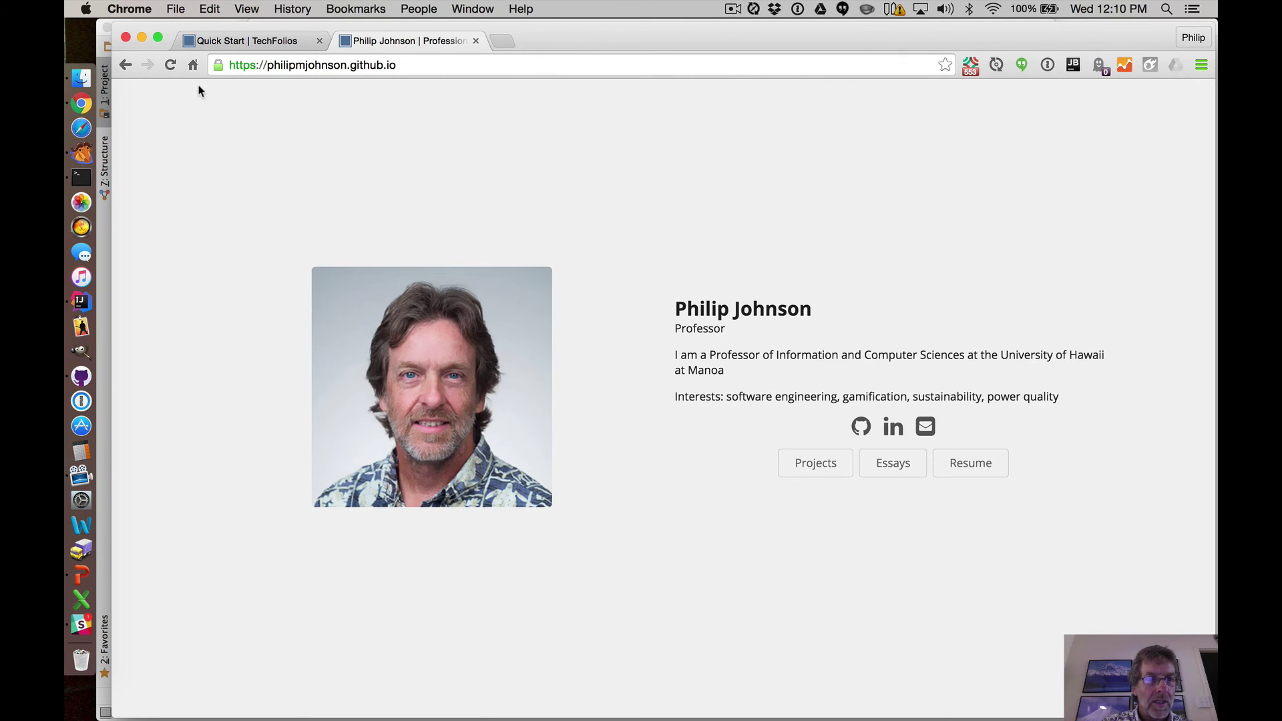
pyautogui.click(171, 64)
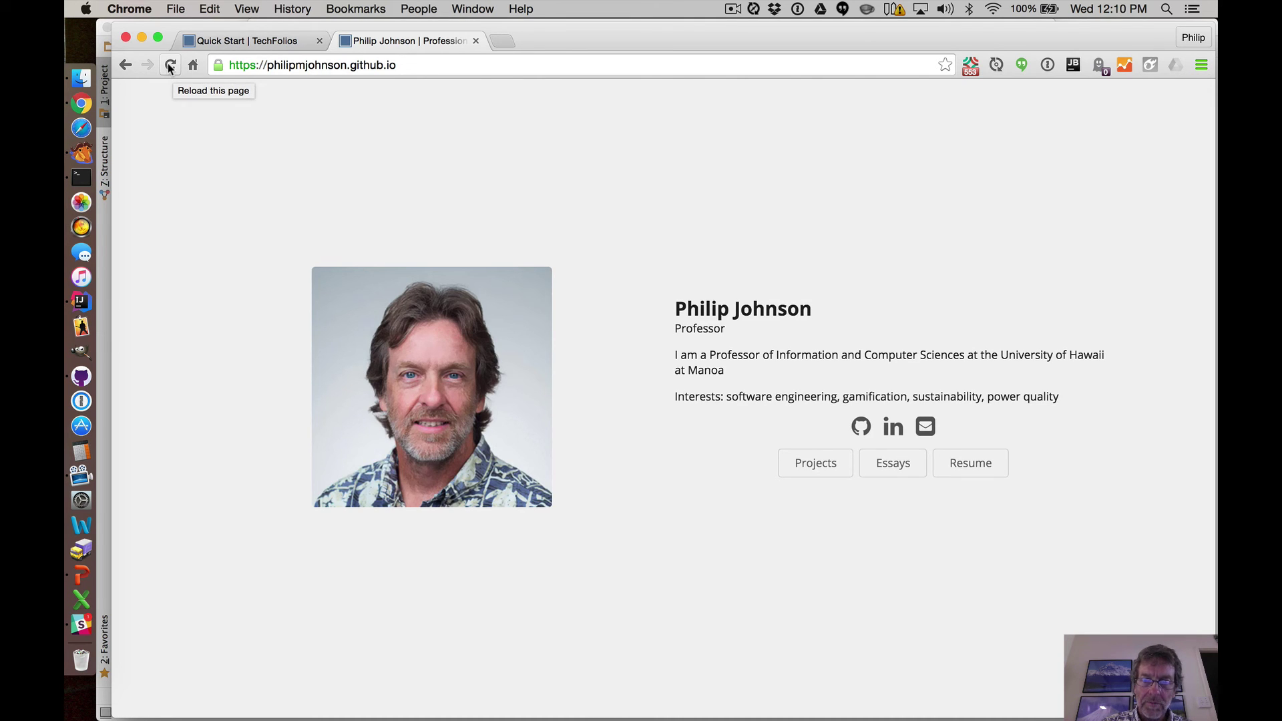
pyautogui.click(170, 65)
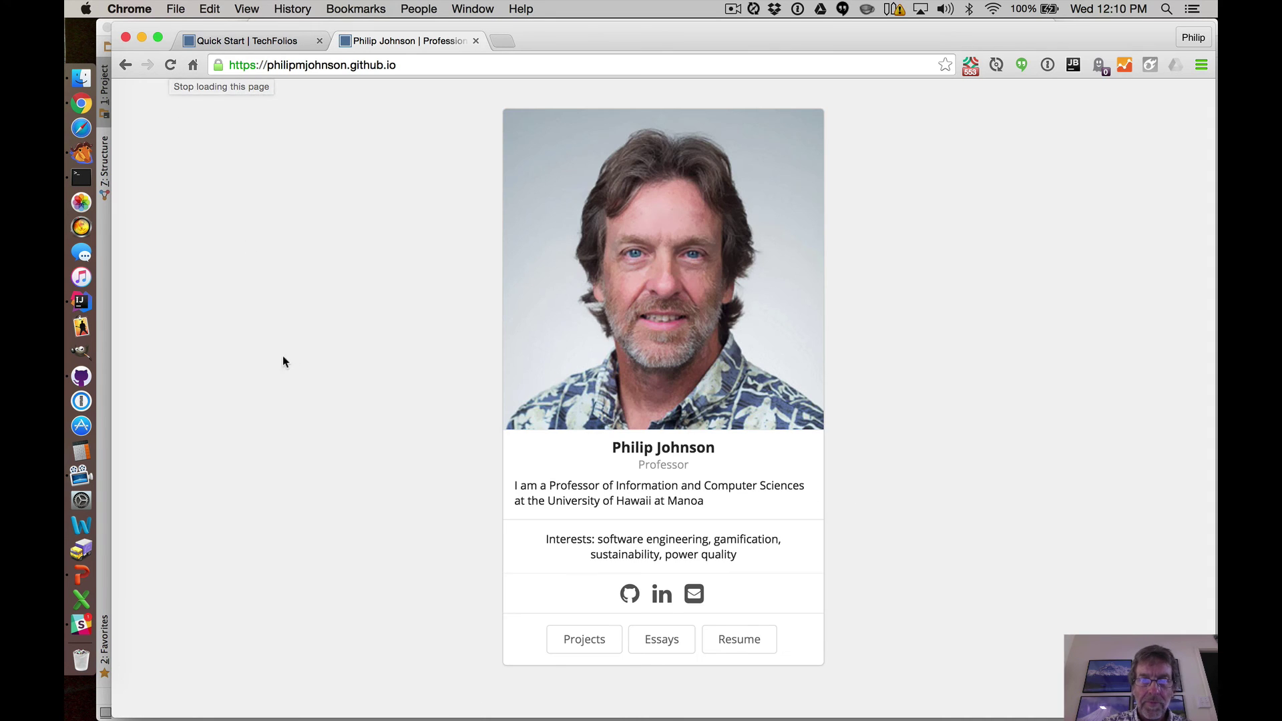